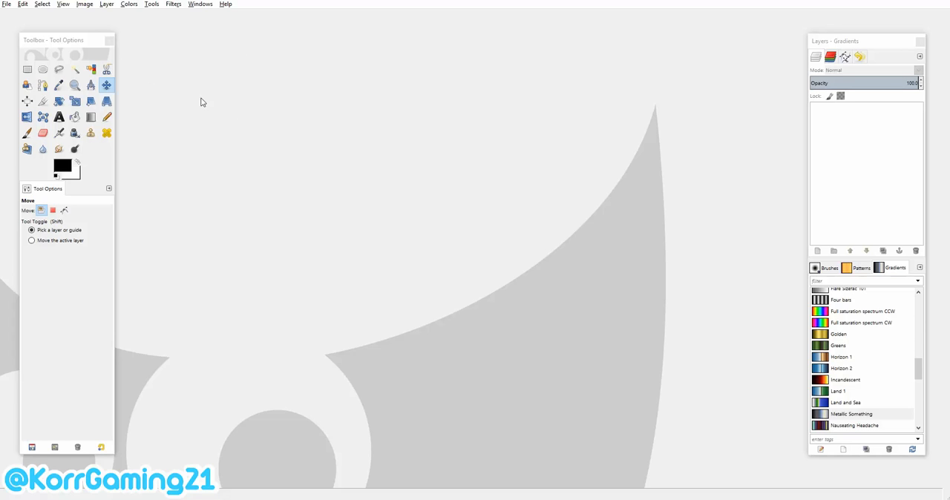
# Create a new landscape image 1280 px wide and 720 px high.
pyautogui.click(6, 4)
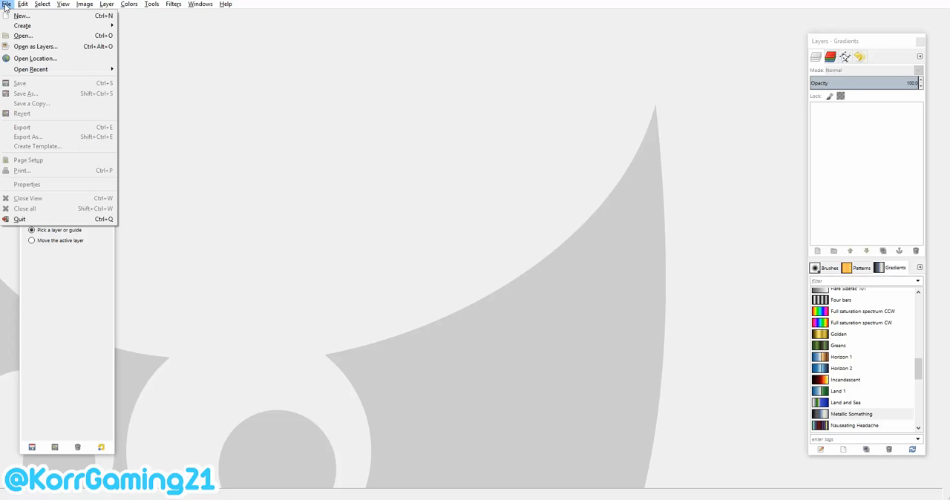
pyautogui.click(10, 16)
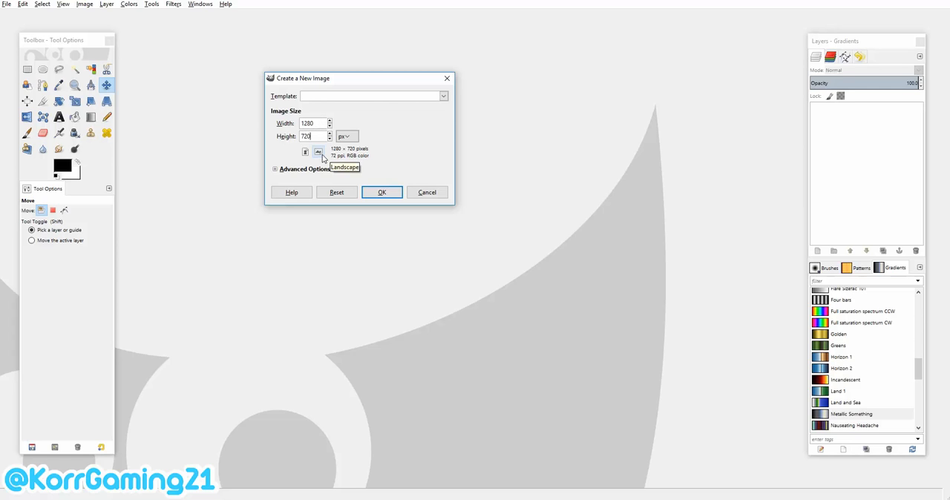
pyautogui.click(377, 195)
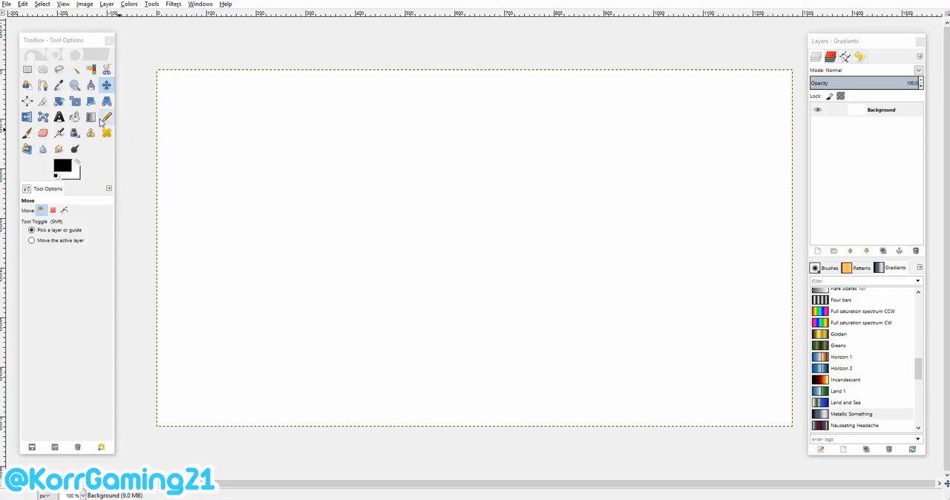
# Set the foreground color to bright red and bucket-fill the whole background layer with it.
pyautogui.click(74, 118)
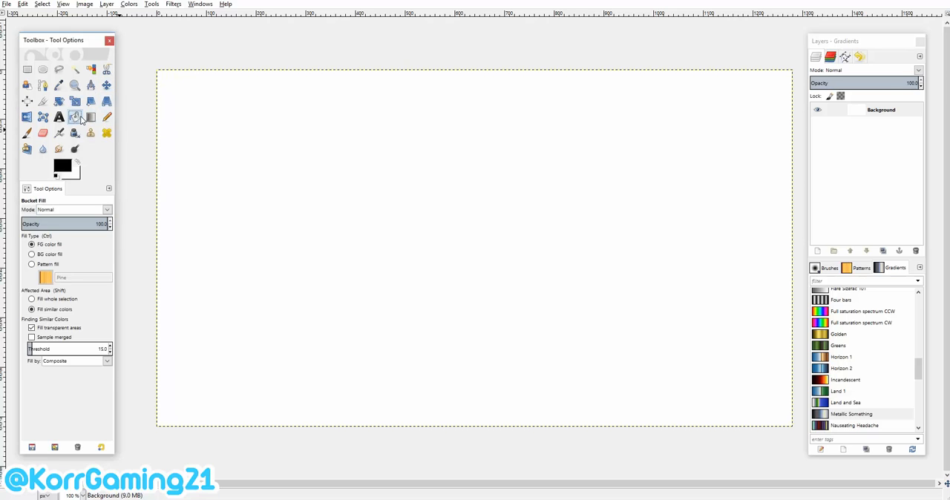
pyautogui.click(66, 166)
pyautogui.moveTo(65, 162); pyautogui.dragTo(83, 153)
pyautogui.click(126, 269)
pyautogui.click(332, 184)
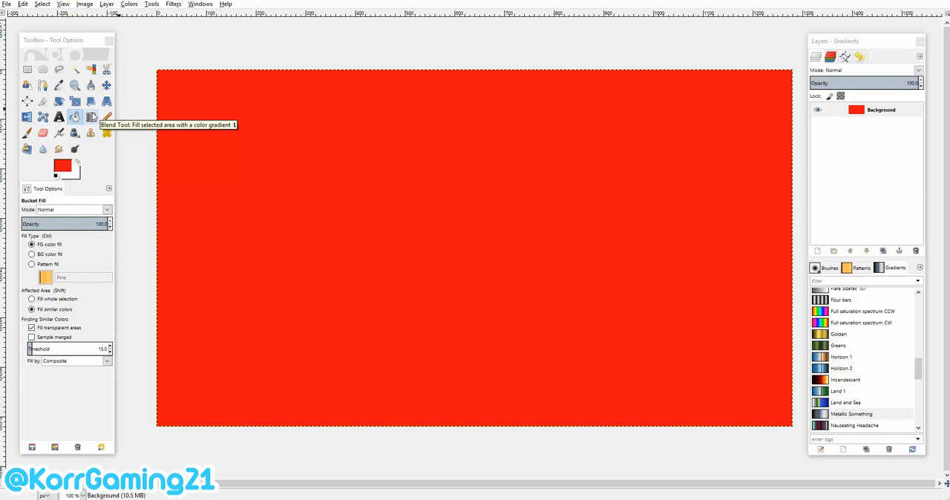
# Blend the Metallic Something gradient linearly across the background, running diagonally from the lower edge of the canvas to its upper edge.
pyautogui.click(91, 117)
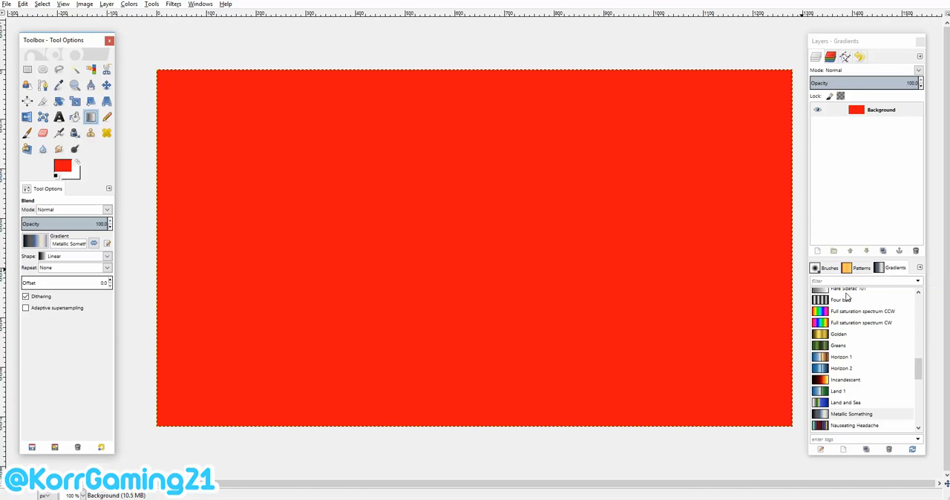
pyautogui.click(830, 269)
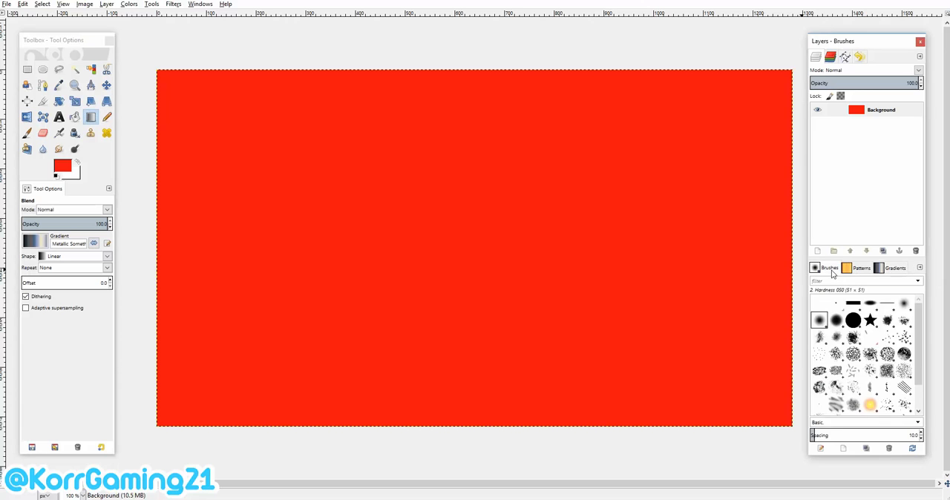
pyautogui.click(859, 269)
pyautogui.click(888, 269)
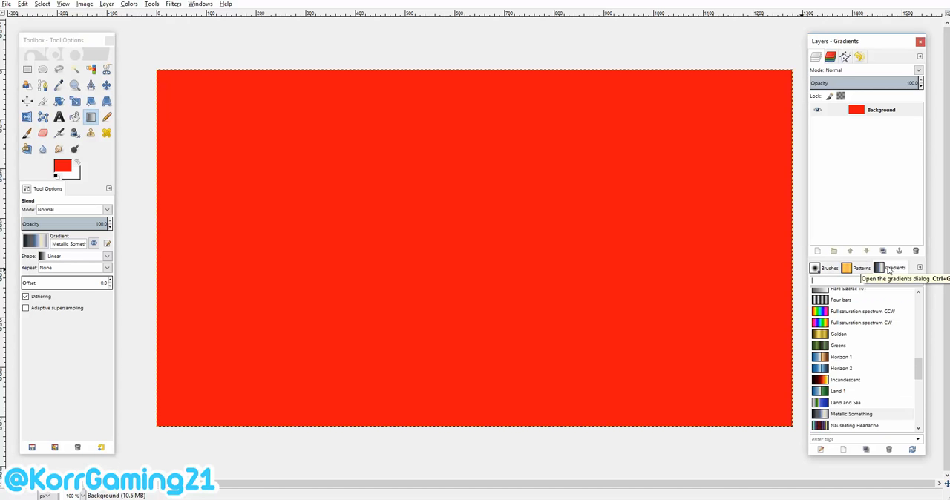
pyautogui.scroll(-4, 853, 334)
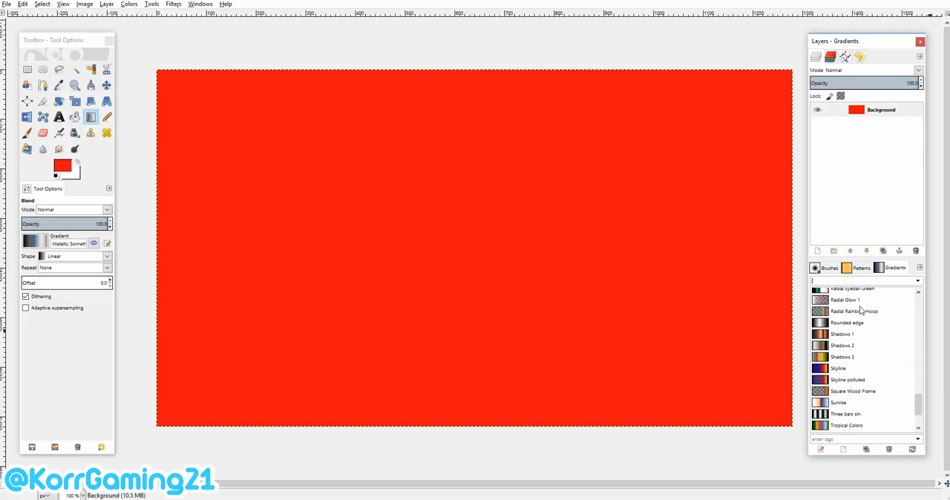
pyautogui.scroll(1, 853, 350)
pyautogui.click(876, 372)
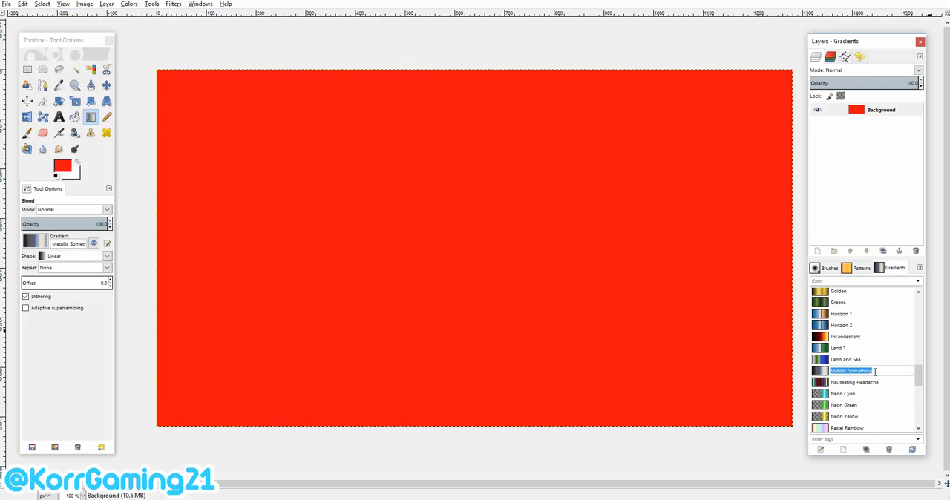
pyautogui.click(877, 383)
pyautogui.click(874, 373)
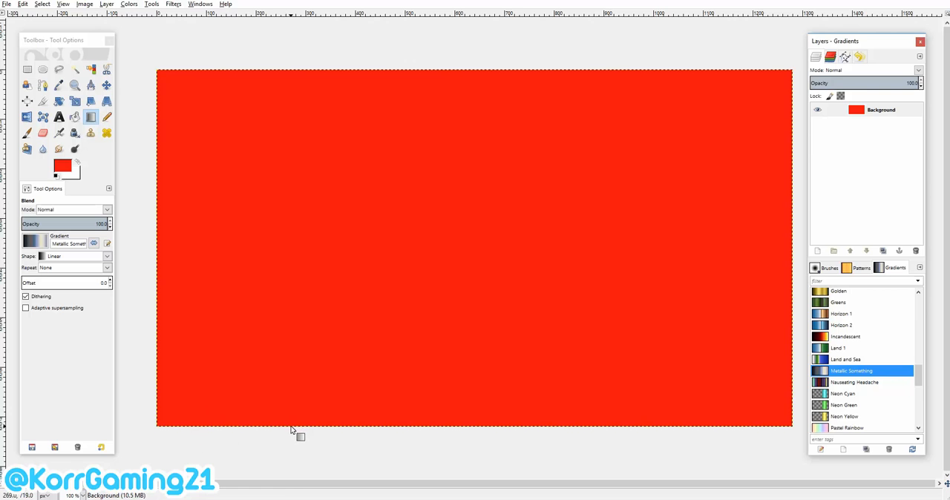
pyautogui.moveTo(291, 429); pyautogui.dragTo(567, 70)
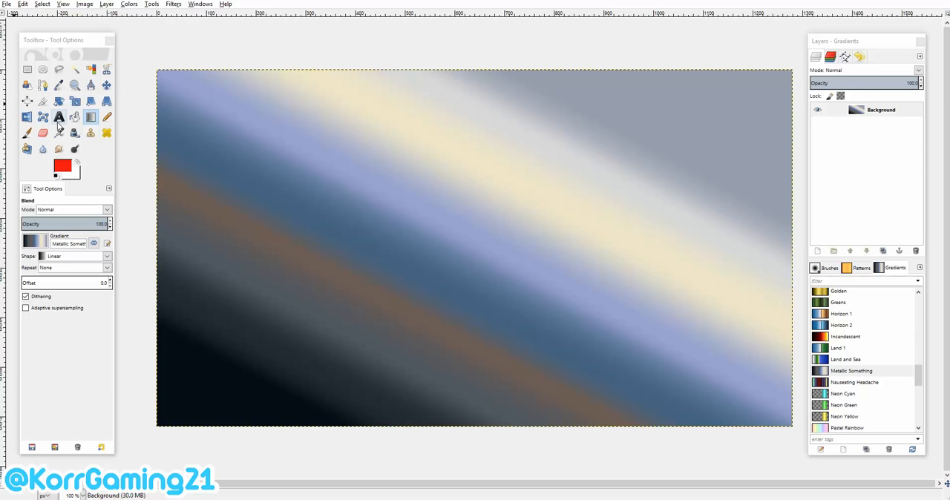
# Add a text box about 1074 × 495 px over the canvas with the text "HOW TO MAKE A THUMBNAIL FOR".
pyautogui.click(59, 117)
pyautogui.click(209, 126)
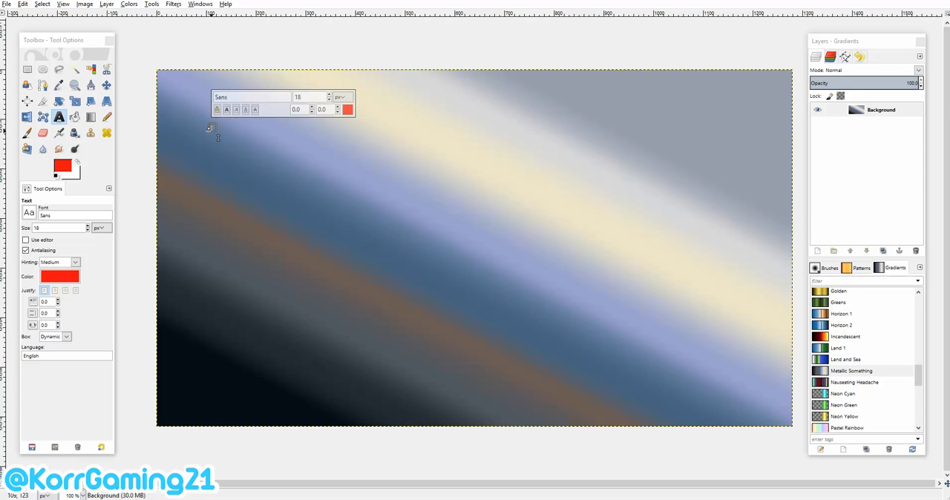
pyautogui.click(244, 162)
pyautogui.click(202, 107)
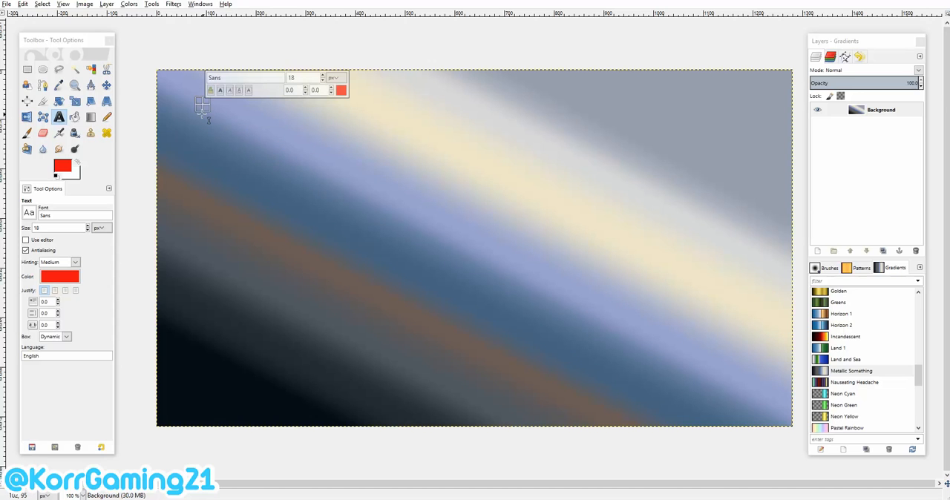
pyautogui.moveTo(203, 105); pyautogui.dragTo(736, 349)
pyautogui.write('HOW TO')
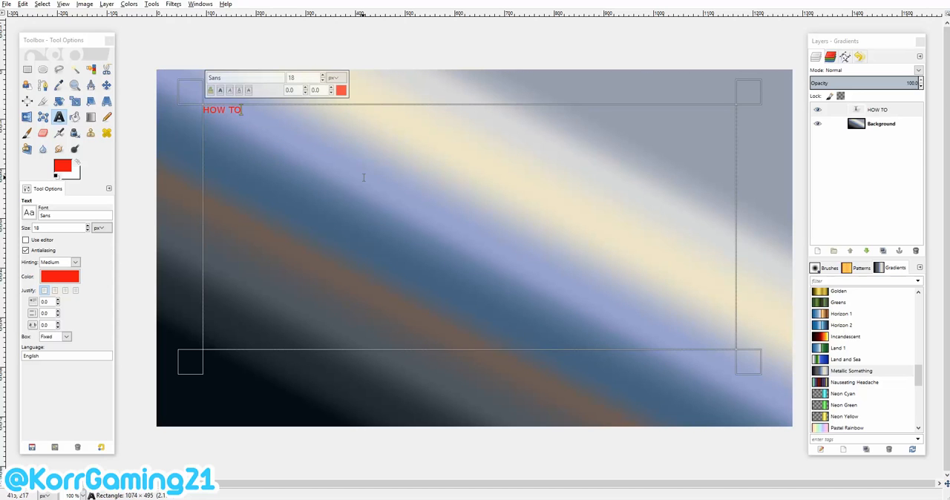
pyautogui.write(' MAKE A THUM')
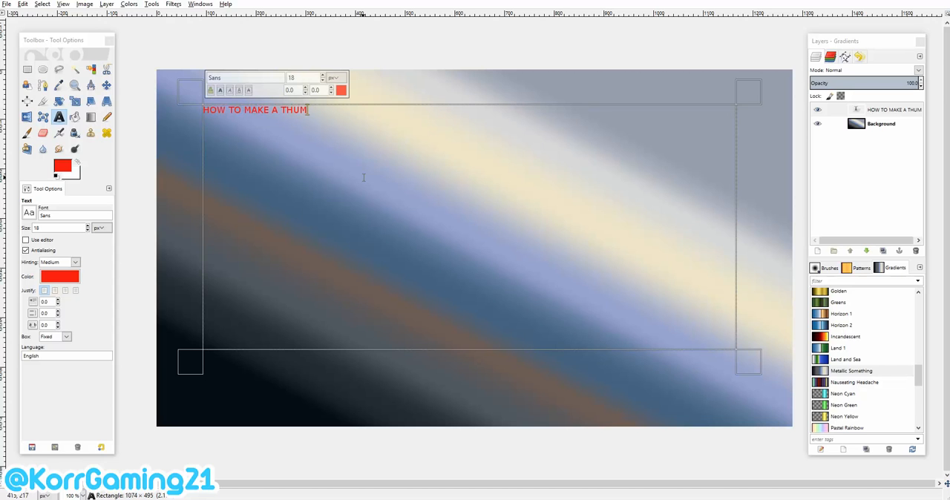
pyautogui.write('BNAIL FOR')
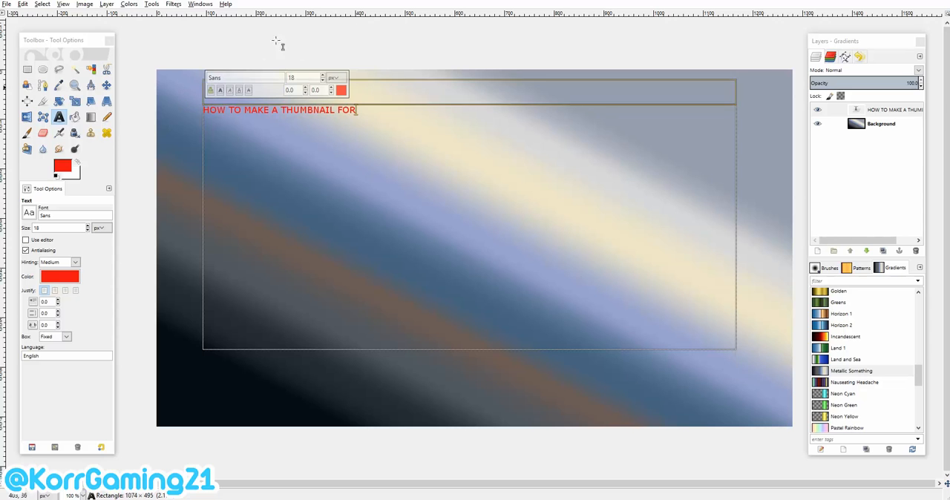
# Resize the text box to about 1070 × 624 px and set all of its text in the Paladins font.
pyautogui.moveTo(196, 92); pyautogui.dragTo(178, 85)
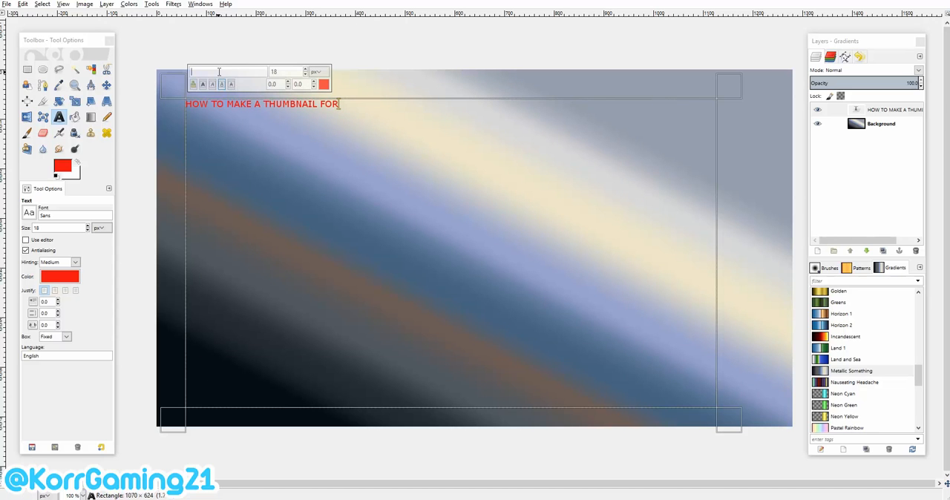
pyautogui.moveTo(358, 125); pyautogui.dragTo(181, 81)
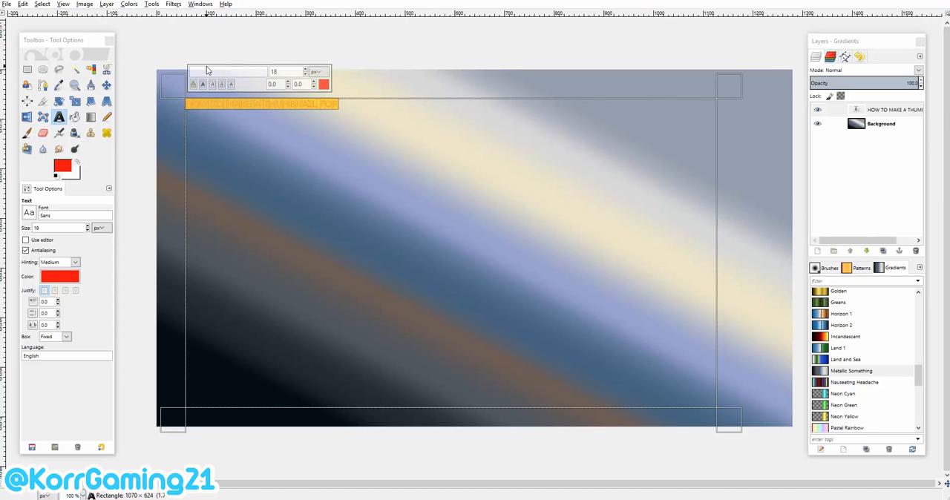
pyautogui.click(206, 68)
pyautogui.write('Paladins')
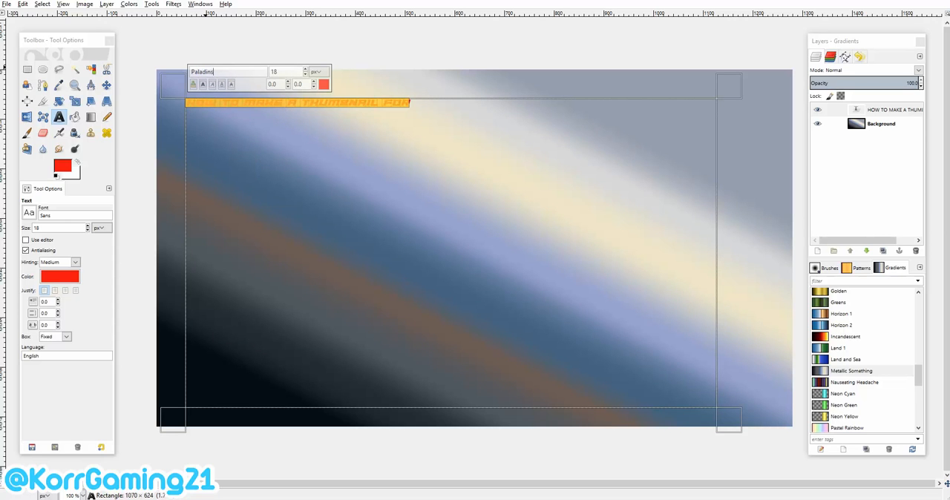
# Change the color of the whole title text to gray and set its size to 172 px.
pyautogui.click(499, 182)
pyautogui.moveTo(411, 103); pyautogui.dragTo(186, 103)
pyautogui.click(323, 85)
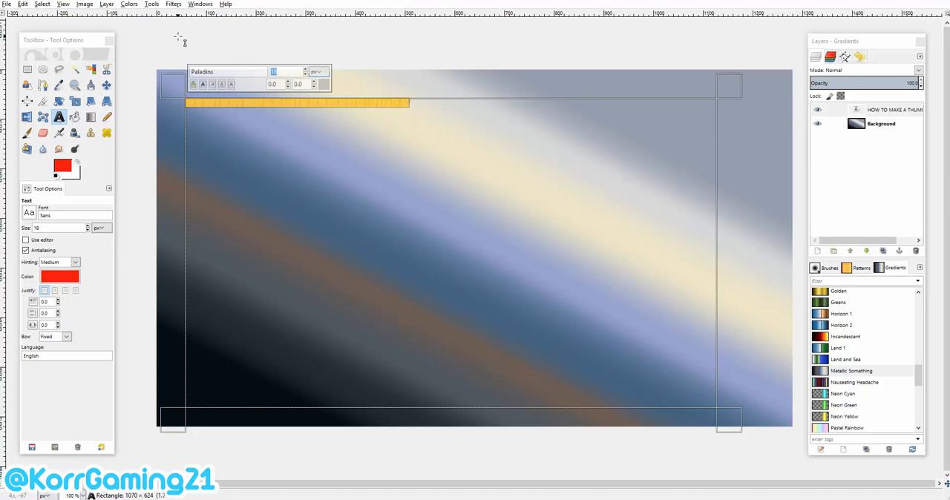
pyautogui.write('172')
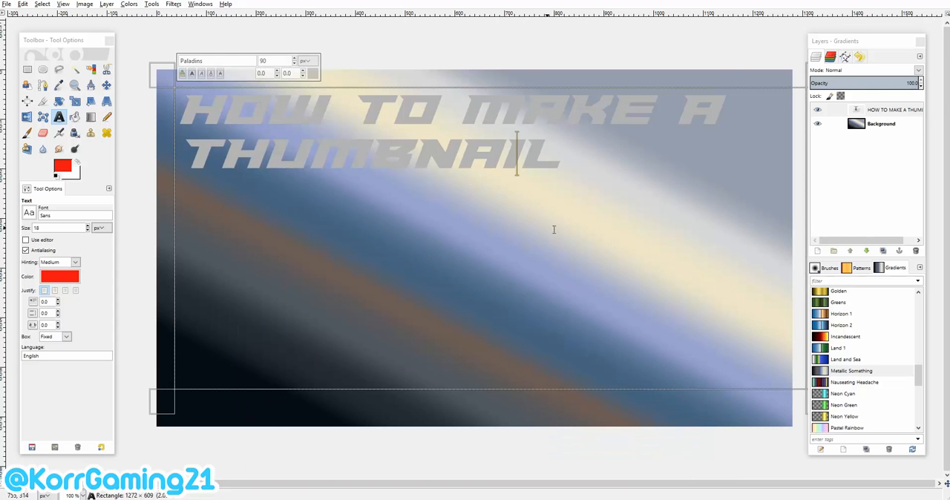
# Enlarge the word THUMBNAIL on the second title line to 132 px.
pyautogui.moveTo(586, 154); pyautogui.dragTo(177, 153)
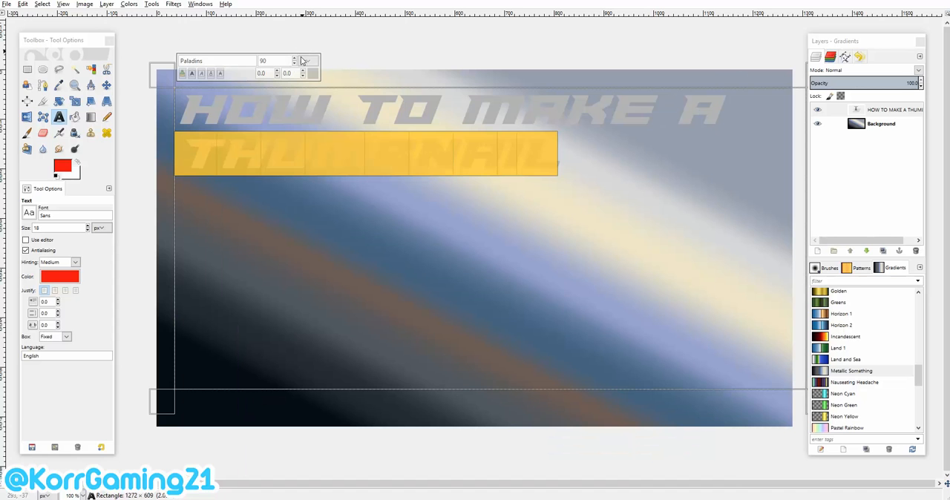
pyautogui.click(294, 59)
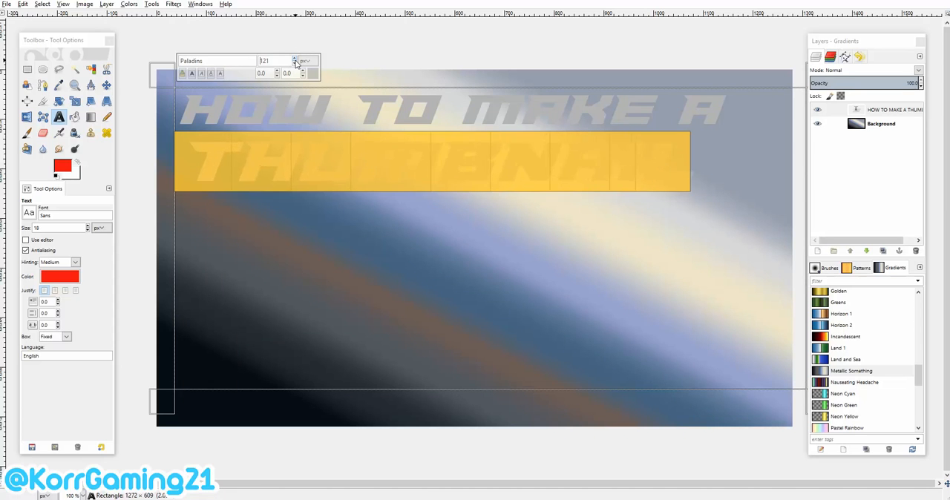
pyautogui.click(295, 60)
pyautogui.click(295, 61)
pyautogui.click(295, 61)
pyautogui.click(294, 60)
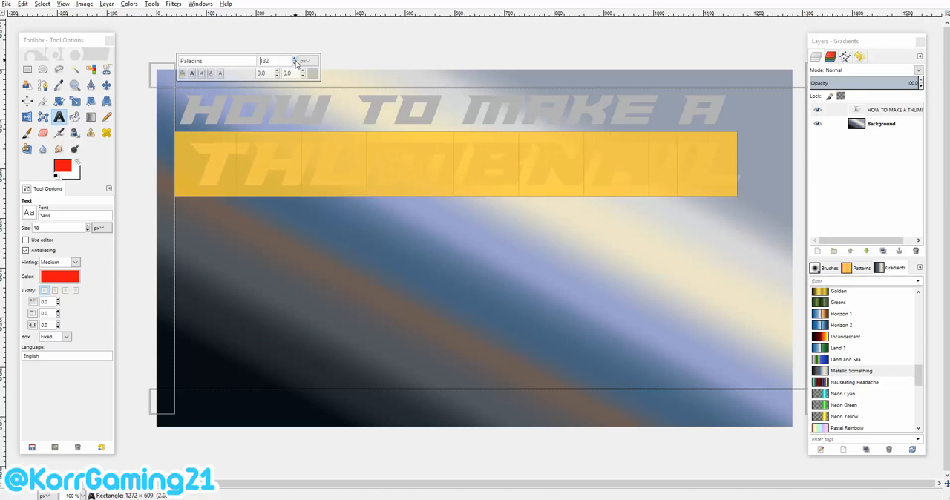
# Center-justify both lines of the title text.
pyautogui.hotkey('ctrl', 'a')
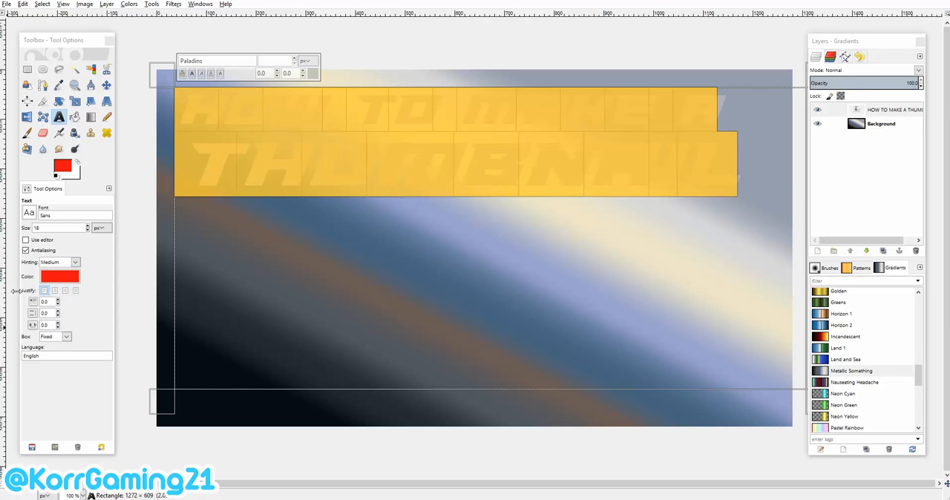
pyautogui.click(64, 291)
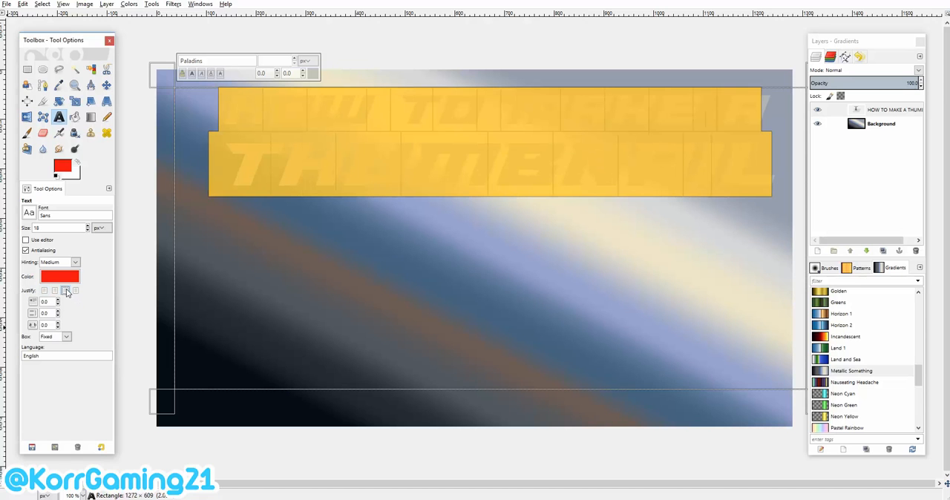
pyautogui.click(674, 172)
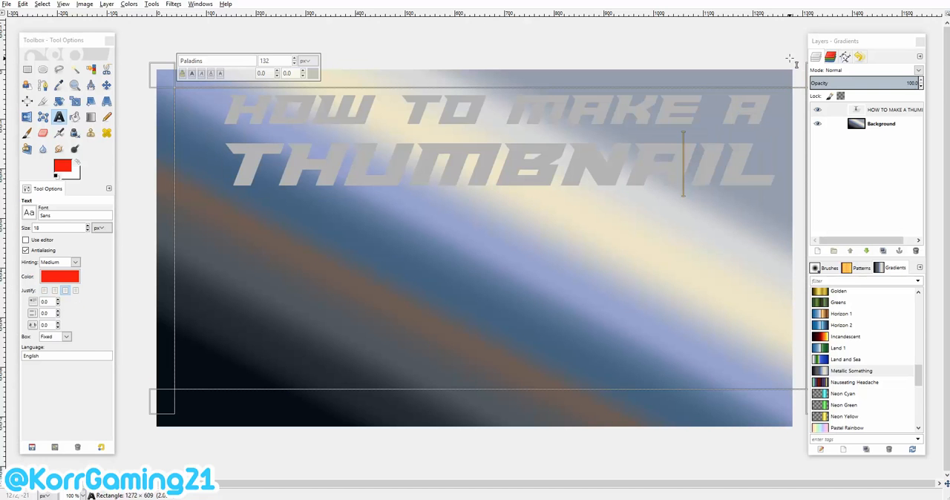
# Adjust the title text box to about 1178 × 594 px, centered horizontally on the canvas.
pyautogui.moveTo(804, 79); pyautogui.dragTo(764, 88)
pyautogui.moveTo(184, 81); pyautogui.dragTo(187, 86)
pyautogui.click(506, 182)
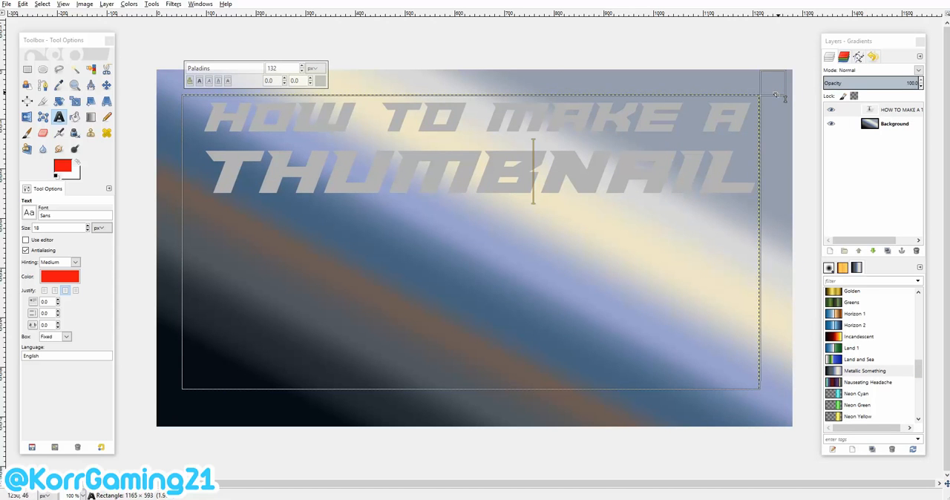
pyautogui.moveTo(775, 88); pyautogui.dragTo(787, 94)
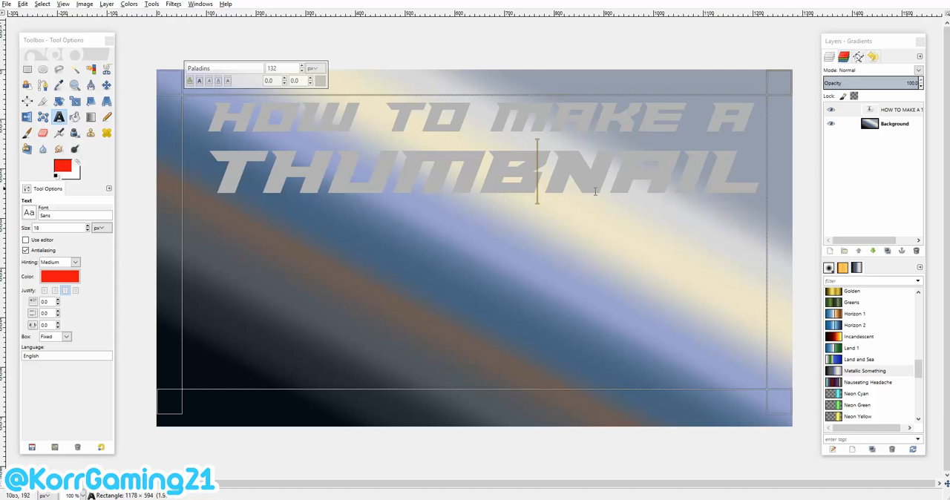
# Increase the size of the word THUMBNAIL in the title to 137 px.
pyautogui.click(441, 159)
pyautogui.moveTo(749, 190); pyautogui.dragTo(221, 97)
pyautogui.moveTo(254, 171); pyautogui.dragTo(457, 186)
pyautogui.moveTo(192, 172); pyautogui.dragTo(756, 174)
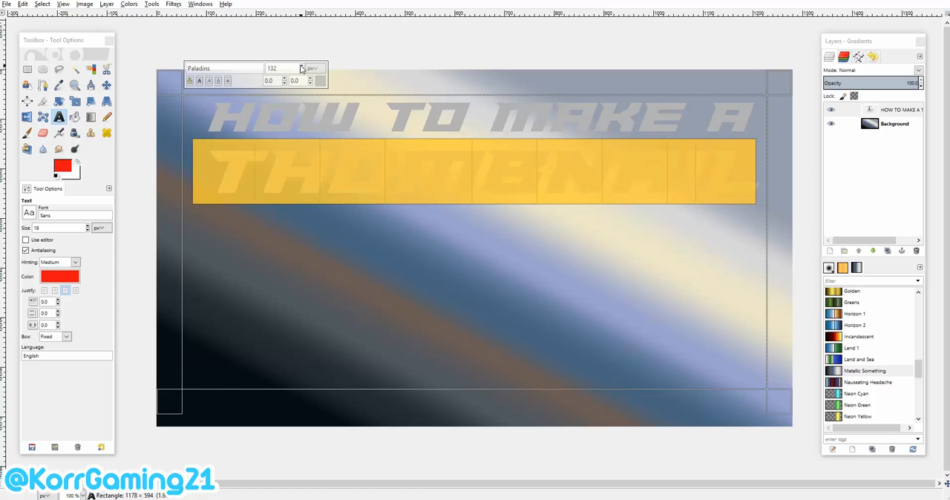
pyautogui.click(301, 66)
pyautogui.click(301, 66)
pyautogui.click(302, 66)
pyautogui.click(301, 66)
pyautogui.click(301, 66)
pyautogui.click(704, 171)
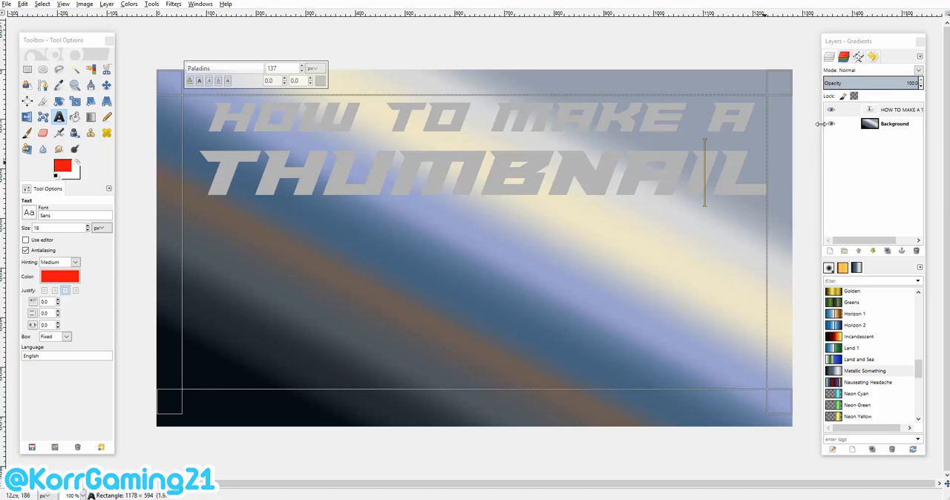
# Make the Background layer active and import Logo - Gimp.png from the Various Pics folder as a new layer directly above it.
pyautogui.click(893, 123)
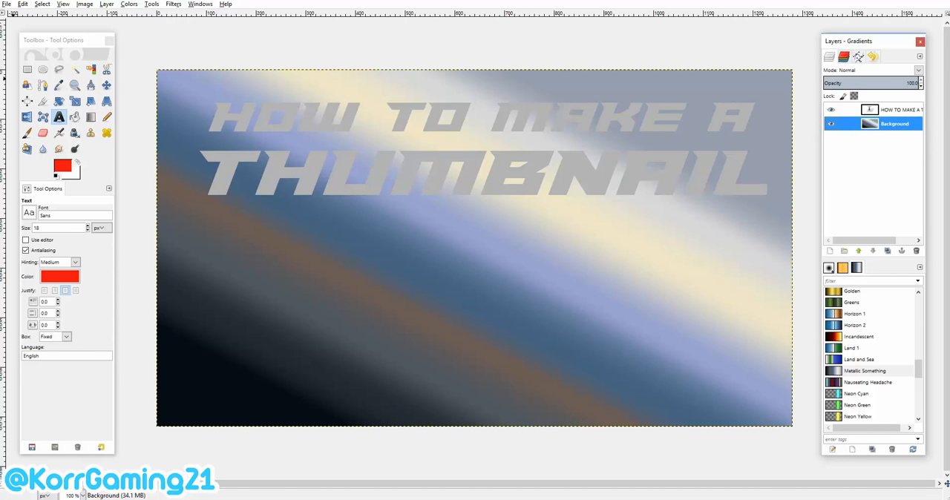
pyautogui.moveTo(0, 130); pyautogui.dragTo(168, 114)
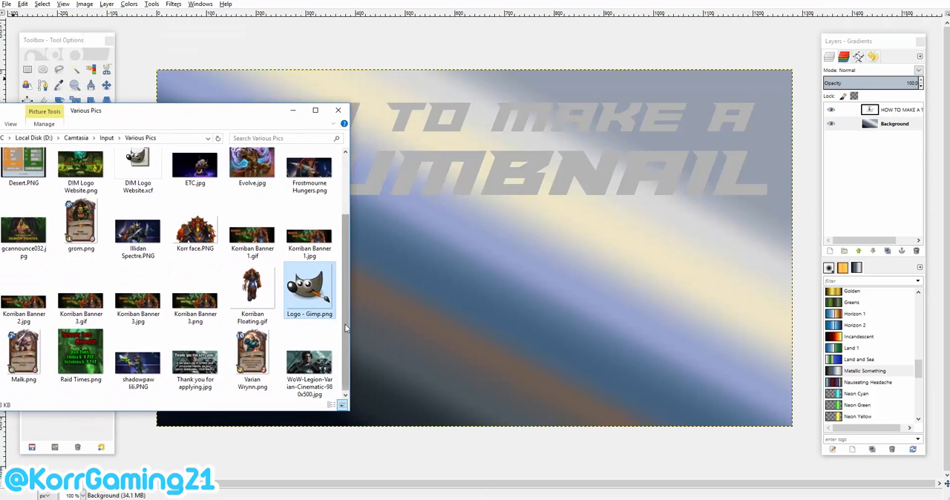
pyautogui.moveTo(315, 296); pyautogui.dragTo(399, 258)
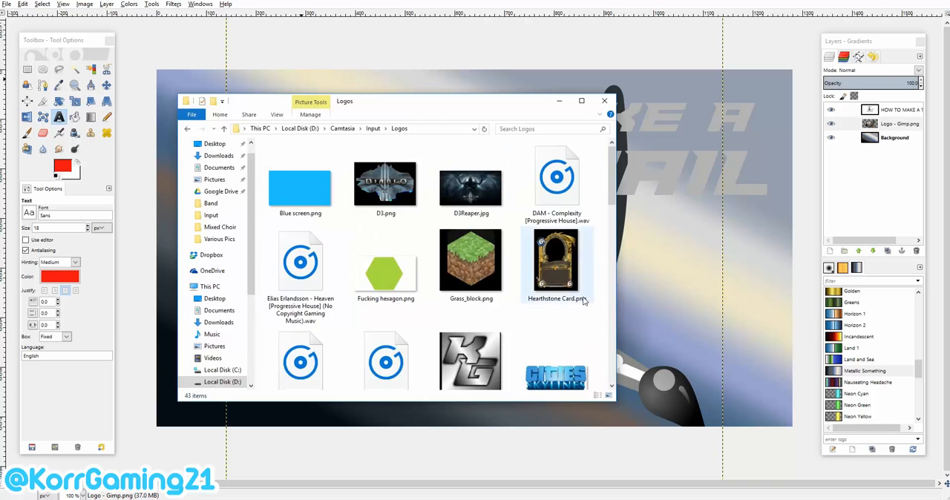
# Import YouTube-logo-full_color.png from the Logos folder as a new layer and move it to the lower-right corner of the canvas.
pyautogui.scroll(-5, 584, 304)
pyautogui.scroll(-5, 420, 245)
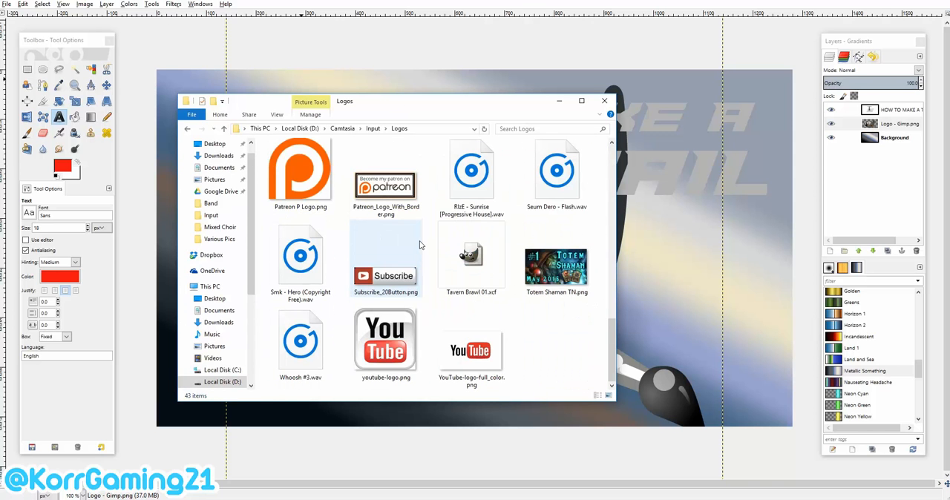
pyautogui.moveTo(471, 349); pyautogui.dragTo(671, 308)
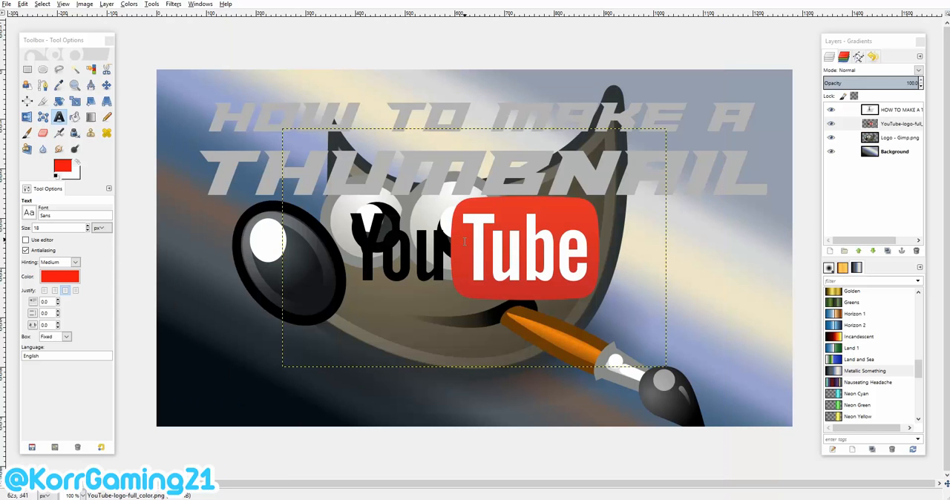
pyautogui.click(106, 85)
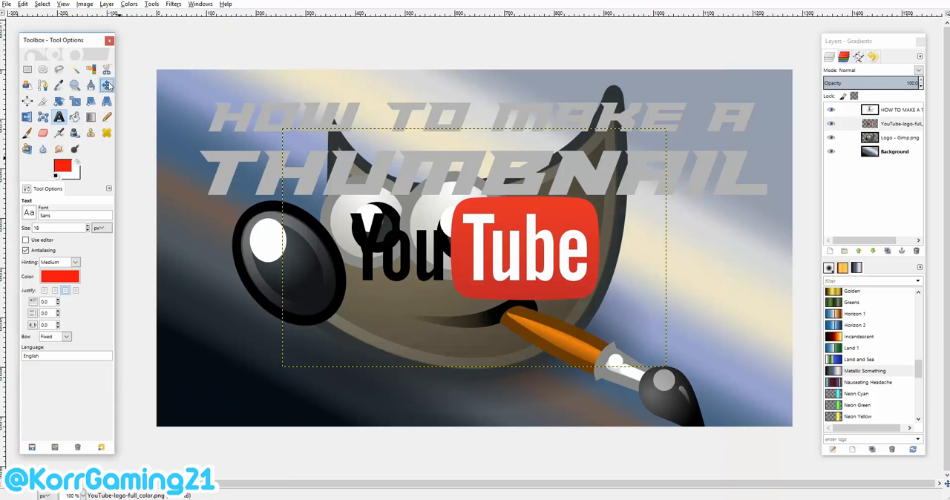
pyautogui.moveTo(426, 245); pyautogui.dragTo(655, 361)
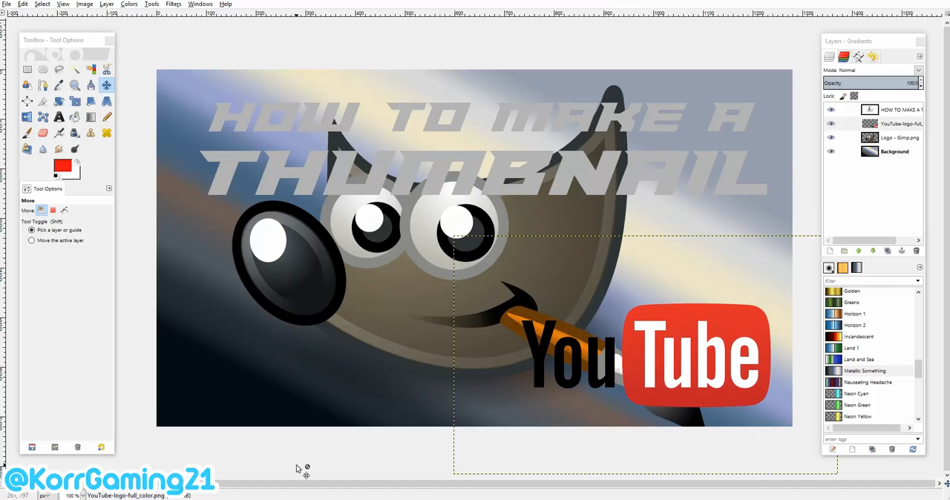
# Import Logo - Curse.png from the Logos folder as a new layer and place it in the lower-left corner of the canvas.
pyautogui.click(227, 498)
pyautogui.scroll(6, 475, 291)
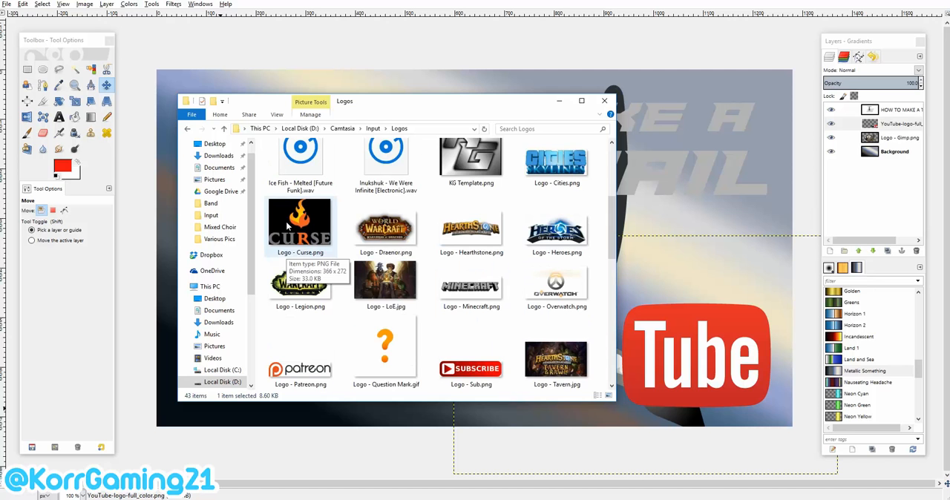
pyautogui.moveTo(288, 226); pyautogui.dragTo(175, 305)
pyautogui.moveTo(314, 305); pyautogui.dragTo(264, 332)
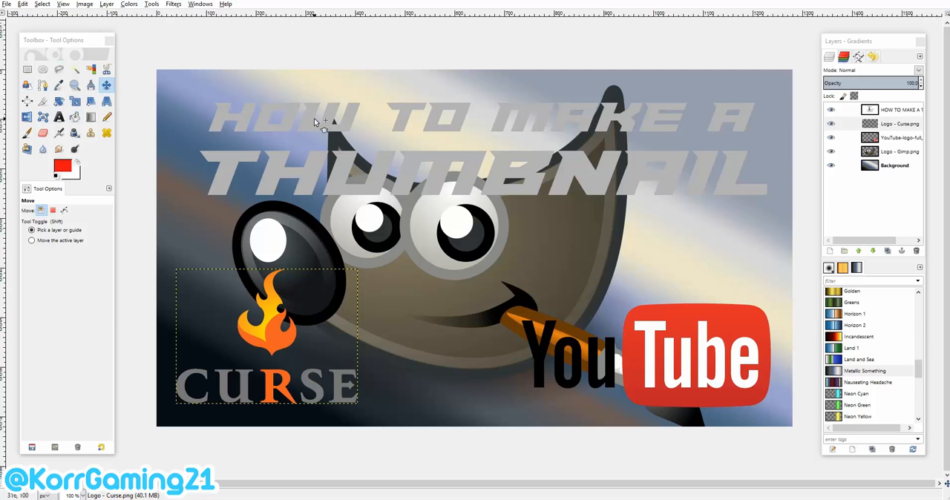
# Apply a Drop Shadow to the title text layer with offsets X 0 and Y 0, blur radius 15, a near-black color and opacity 60.
pyautogui.click(903, 112)
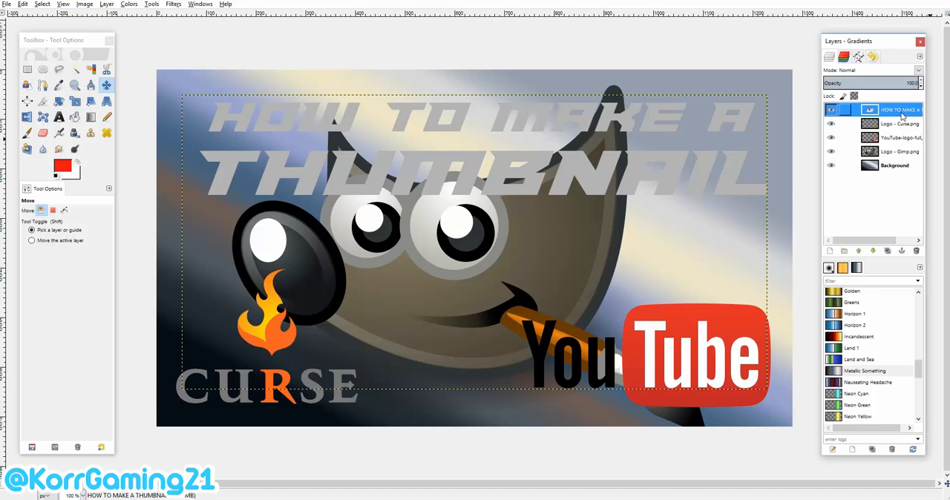
pyautogui.click(175, 6)
pyautogui.moveTo(215, 92)
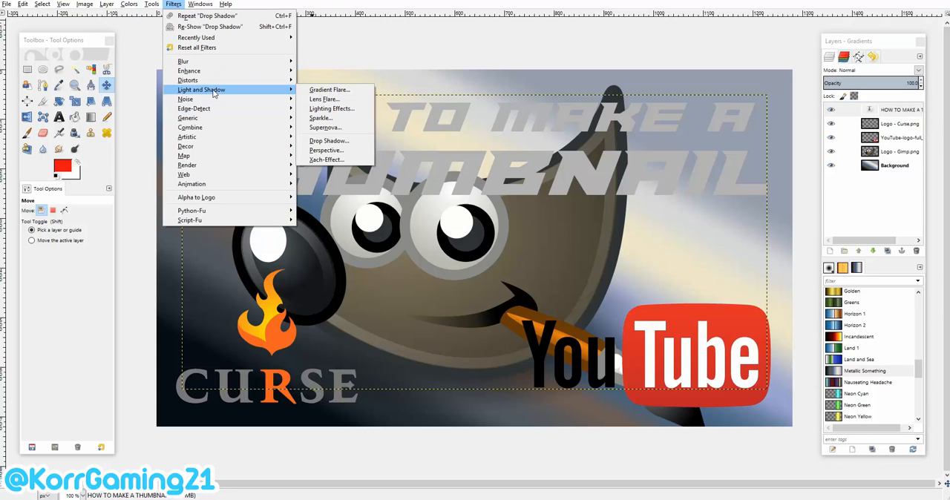
pyautogui.click(367, 140)
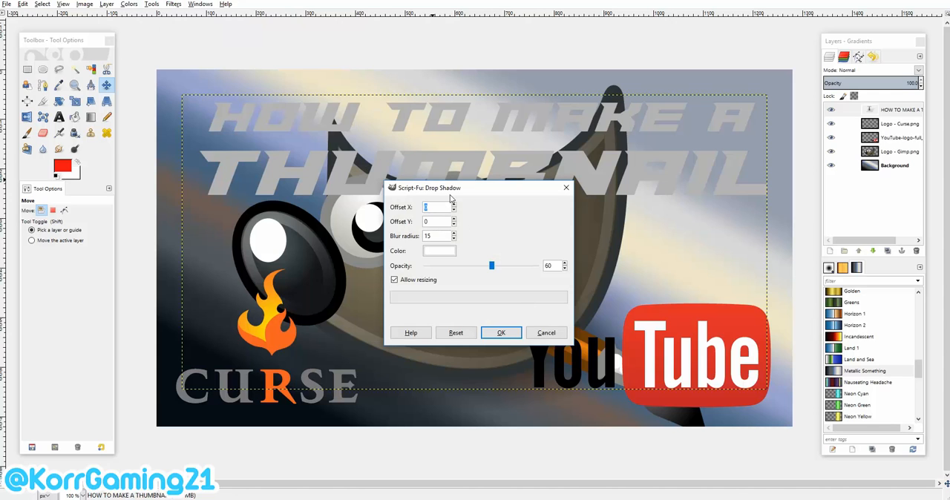
pyautogui.write('0')
pyautogui.press('Tab')
pyautogui.click(449, 254)
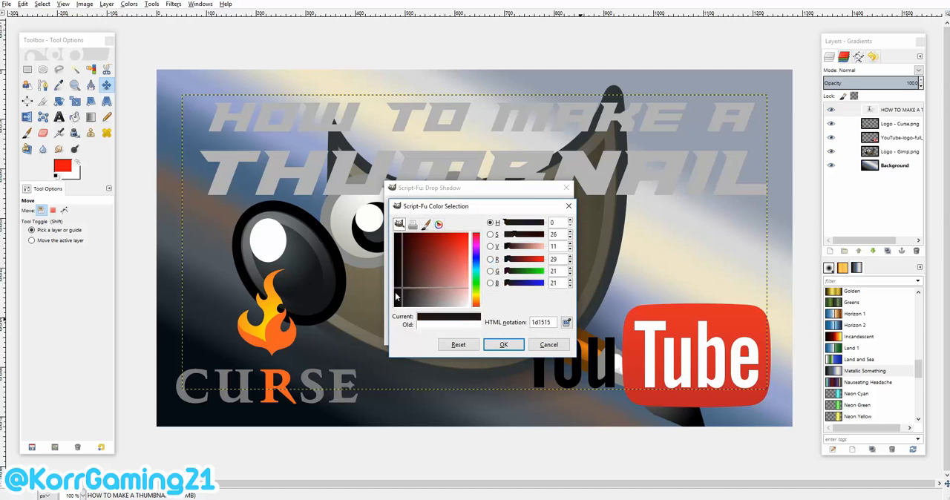
pyautogui.click(503, 344)
pyautogui.click(495, 331)
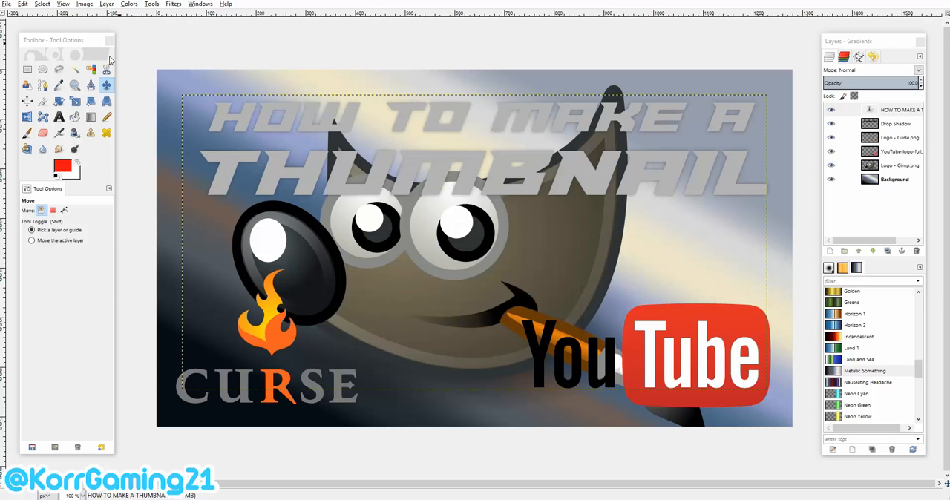
# Repeat the same Drop Shadow on the title text layer about ten more times to build up a dark outline around the letters.
pyautogui.click(172, 5)
pyautogui.click(187, 16)
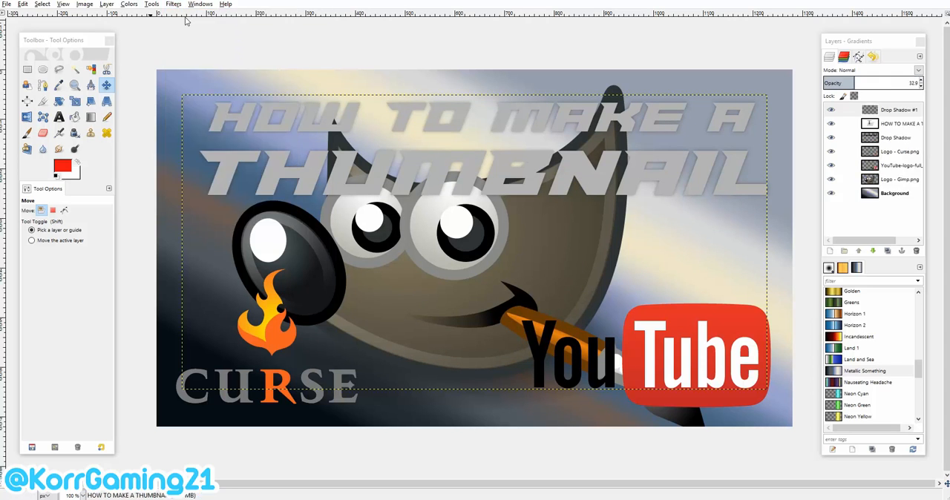
pyautogui.hotkey('ctrl', 'f')
pyautogui.hotkey('ctrl', 'f')
pyautogui.hotkey('ctrl', 'f')
pyautogui.hotkey('ctrl', 'f')
pyautogui.hotkey('ctrl', 'f')
pyautogui.hotkey('ctrl', 'f')
pyautogui.hotkey('ctrl', 'f')
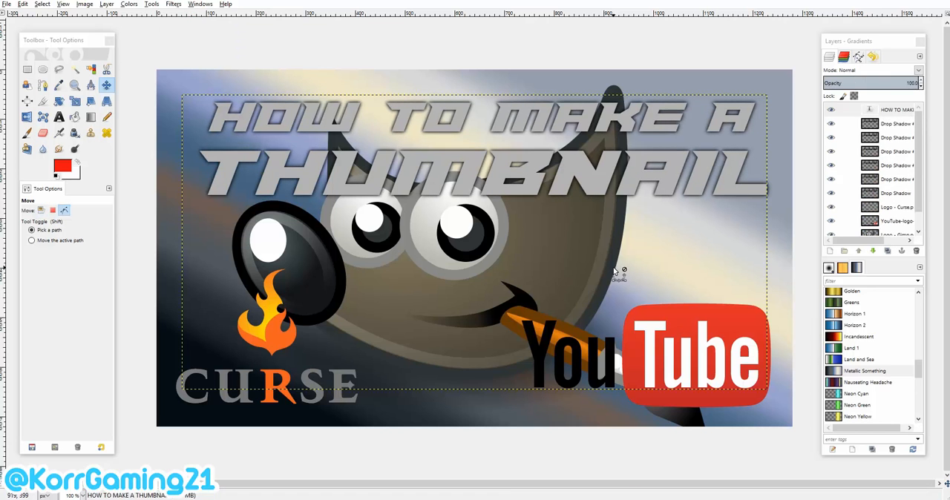
pyautogui.hotkey('ctrl', 'f')
pyautogui.hotkey('ctrl', 'f')
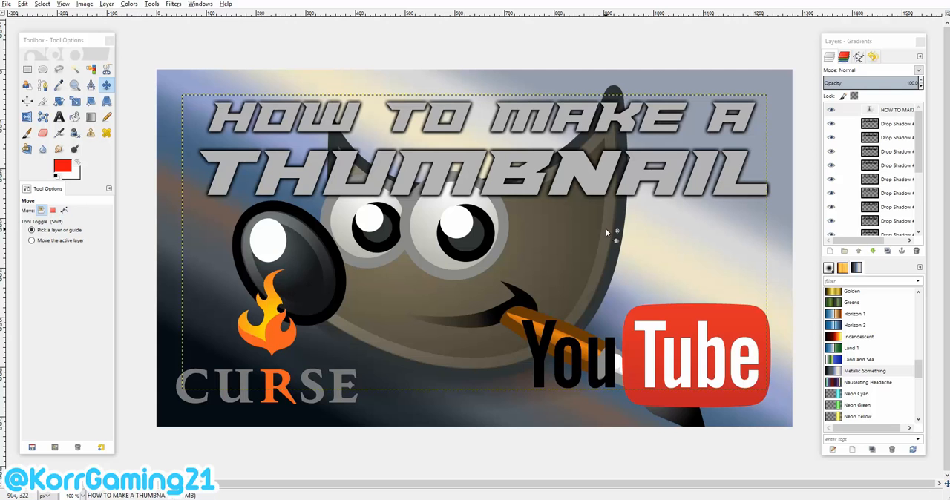
pyautogui.hotkey('ctrl', 'f')
pyautogui.hotkey('ctrl', 'f')
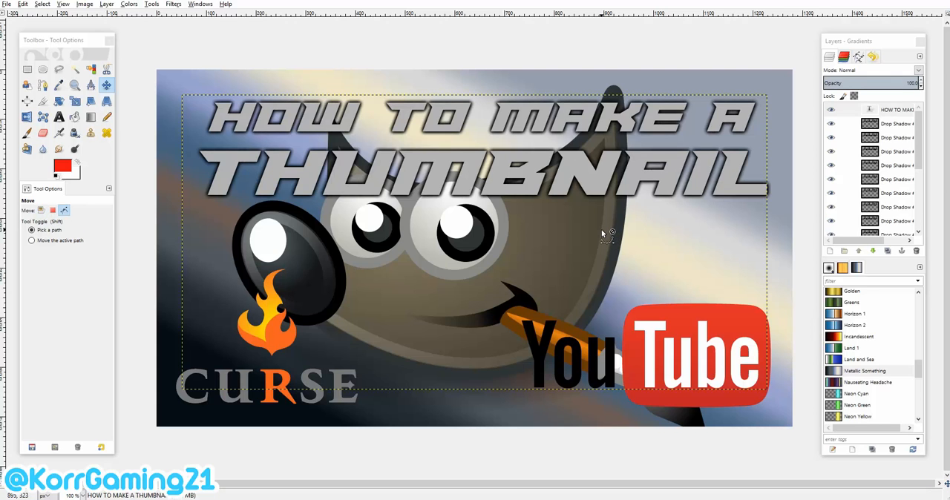
# Make the Curse logo layer active and apply the same Drop Shadow to it about five times.
pyautogui.click(266, 342)
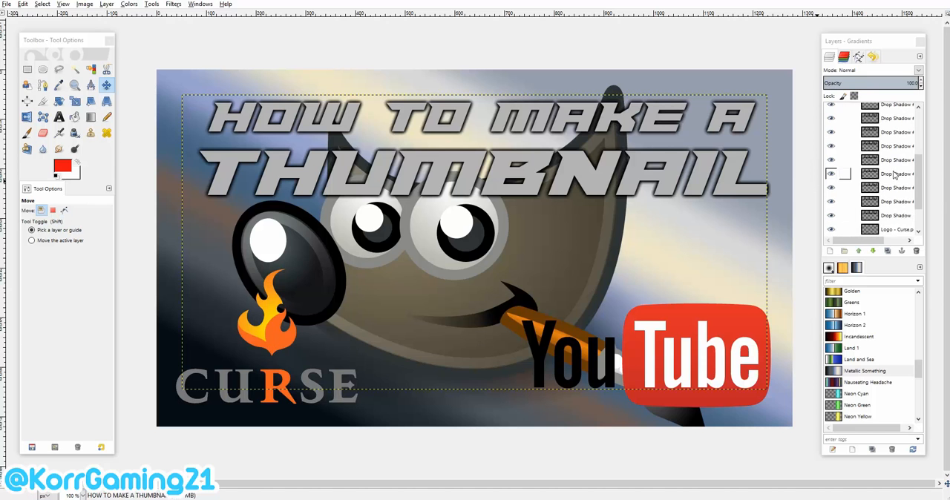
pyautogui.click(173, 4)
pyautogui.click(195, 15)
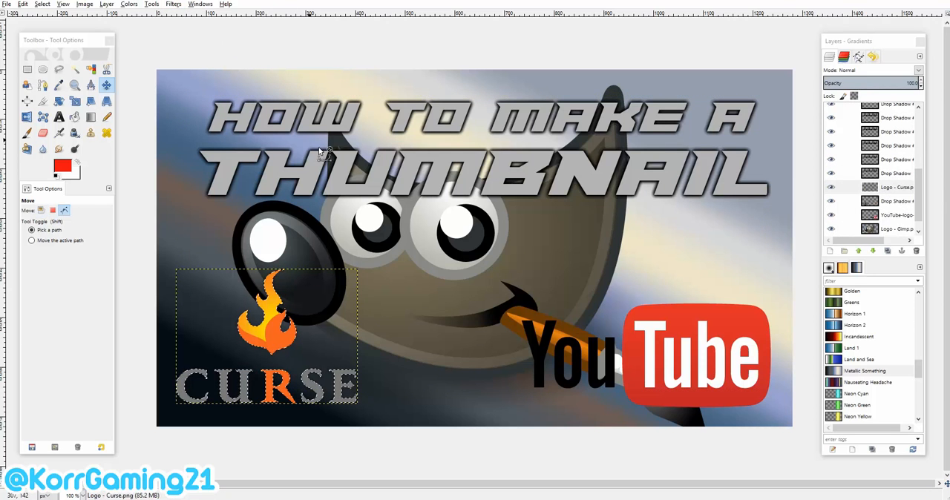
pyautogui.hotkey('ctrl', 'f')
pyautogui.hotkey('ctrl', 'f')
pyautogui.hotkey('ctrl', 'f')
pyautogui.hotkey('ctrl', 'f')
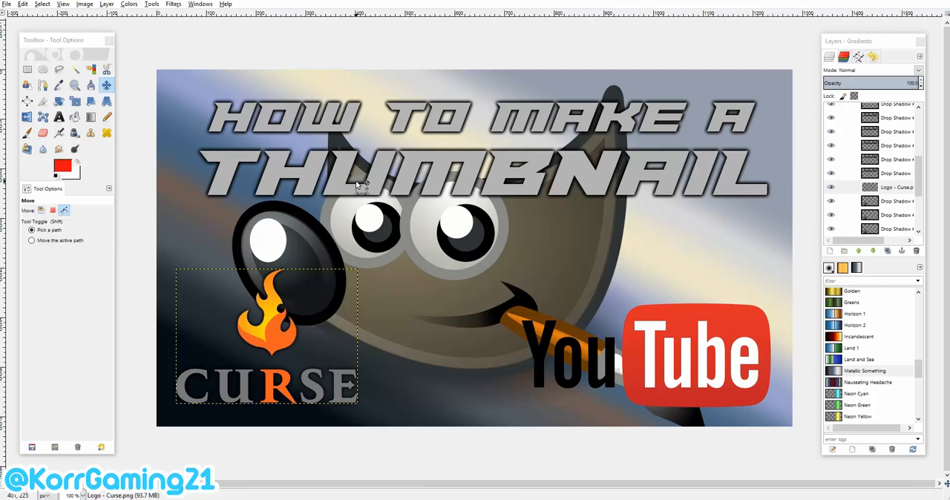
# Make the YouTube logo layer active and export the image as Thumbnail1.png to the Thumbnails folder.
pyautogui.click(653, 348)
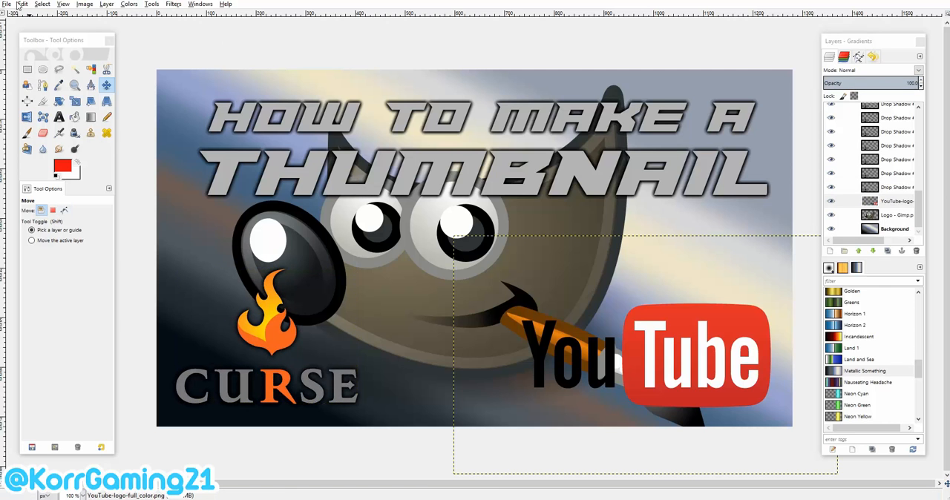
pyautogui.click(6, 5)
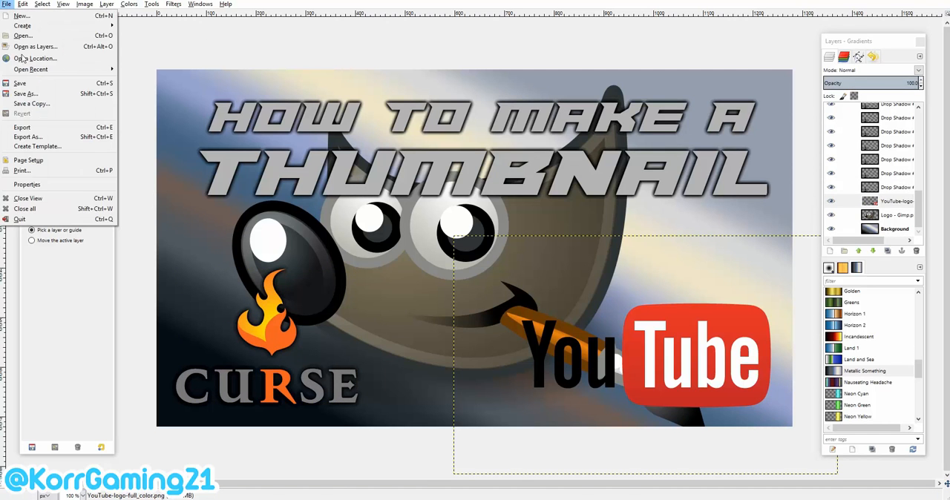
pyautogui.click(53, 139)
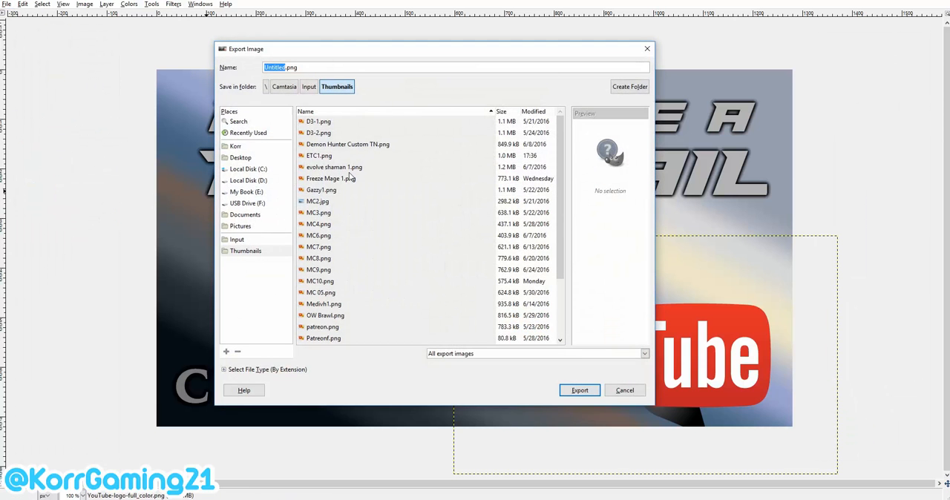
pyautogui.write('Thumbnail1')
pyautogui.click(248, 251)
pyautogui.click(593, 386)
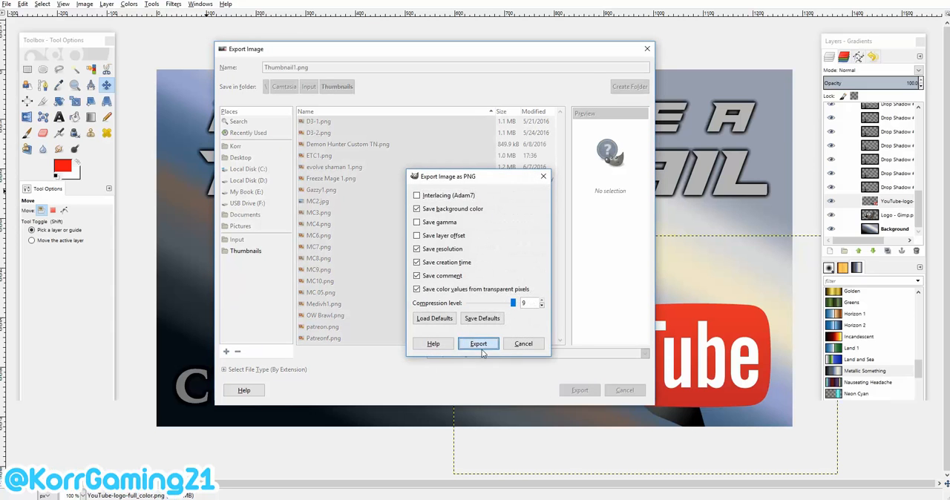
pyautogui.click(486, 278)
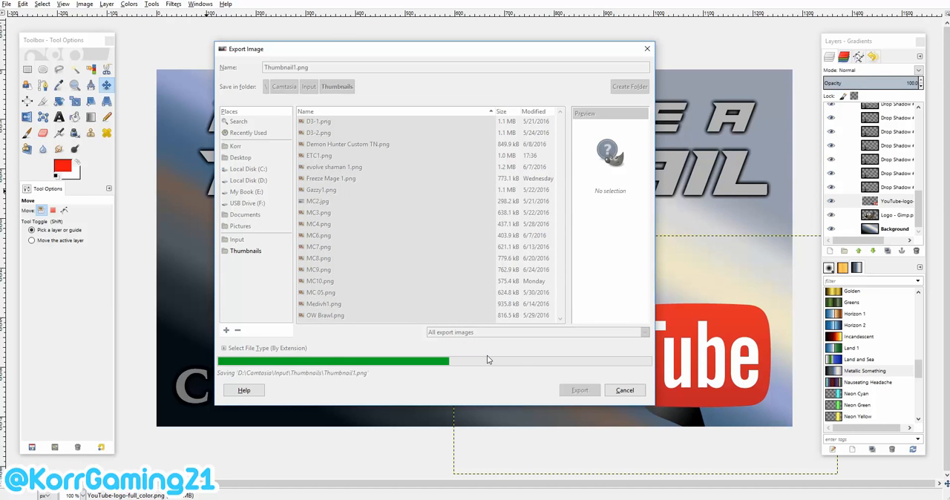